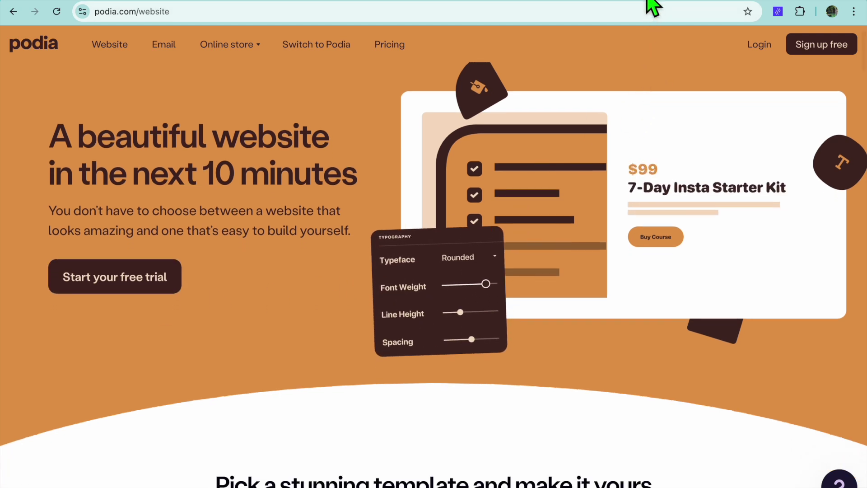
Switch to the Podia account dashboard and open the community's home page
{"action": "left_click", "coordinate": [649, 4]}
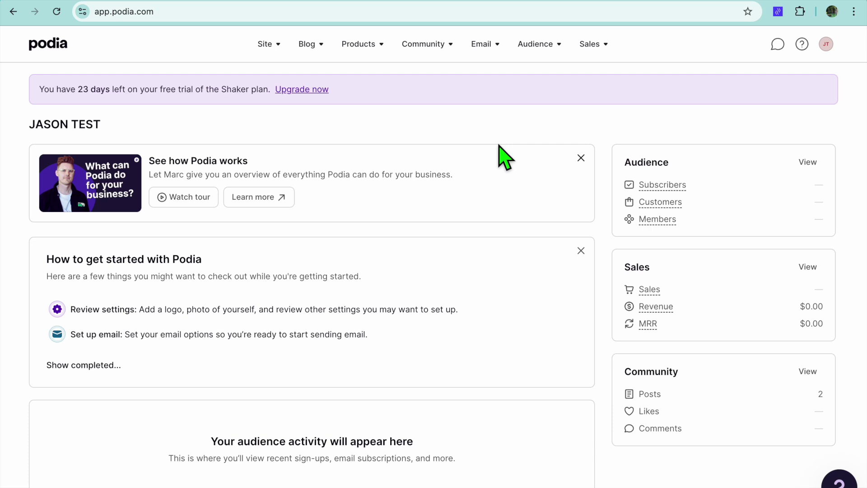
{"action": "left_click", "coordinate": [441, 47]}
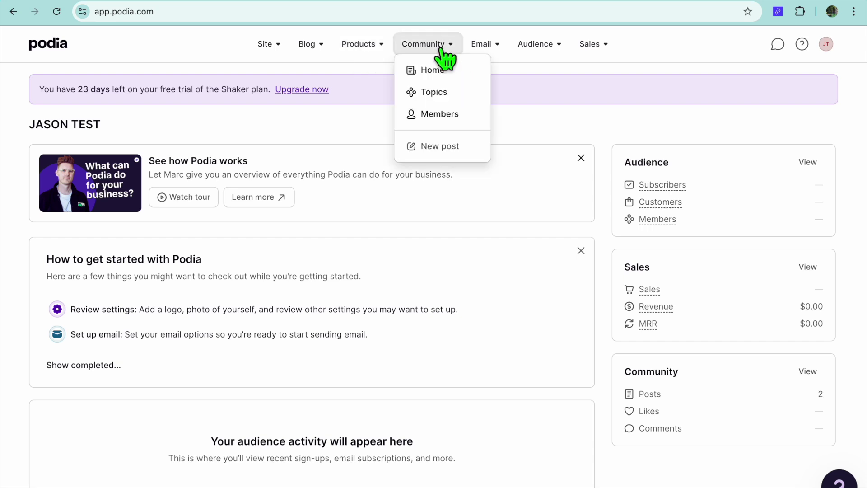
{"action": "left_click", "coordinate": [448, 75]}
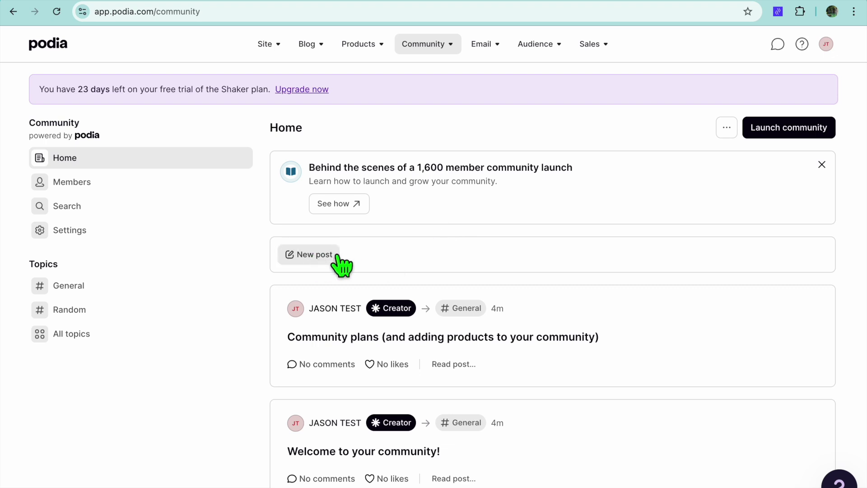
Open a new community post form and examine its title, video, thumbnail, content and topic options without filling them in
{"action": "left_click", "coordinate": [314, 255]}
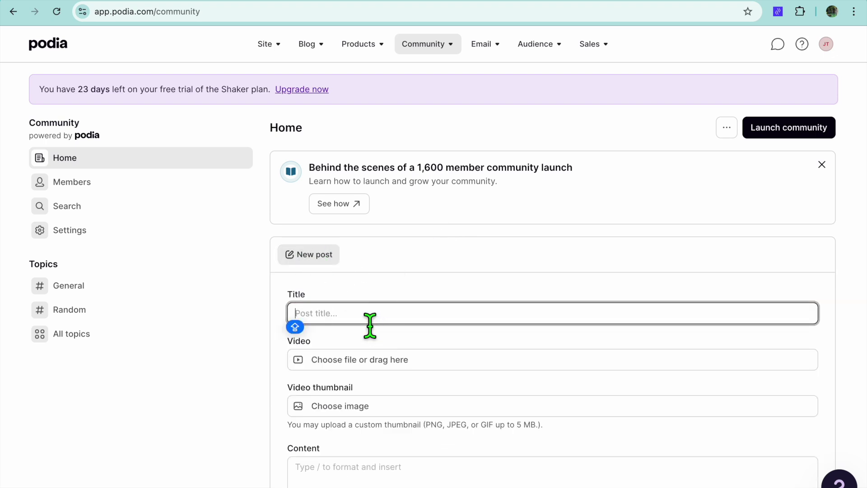
{"action": "scroll", "coordinate": [370, 325], "scroll_direction": "down", "scroll_amount": 1}
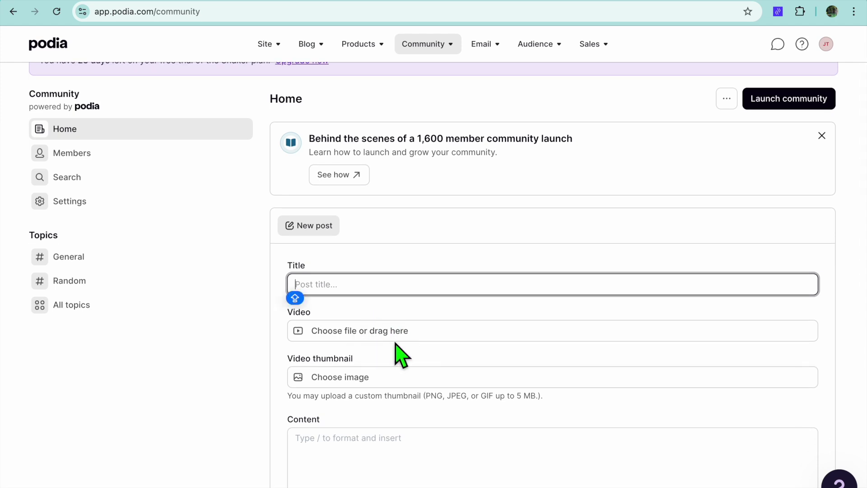
{"action": "scroll", "coordinate": [392, 341], "scroll_direction": "down", "scroll_amount": 4}
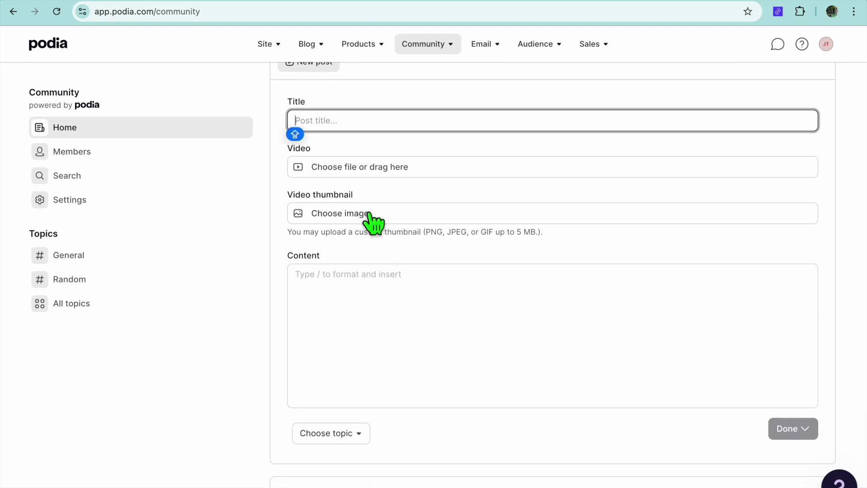
{"action": "scroll", "coordinate": [358, 290], "scroll_direction": "down", "scroll_amount": 1}
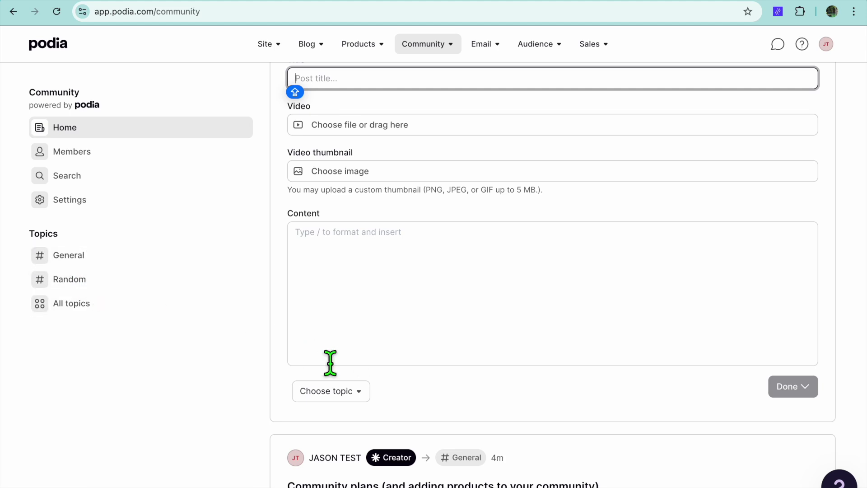
{"action": "left_click", "coordinate": [360, 397]}
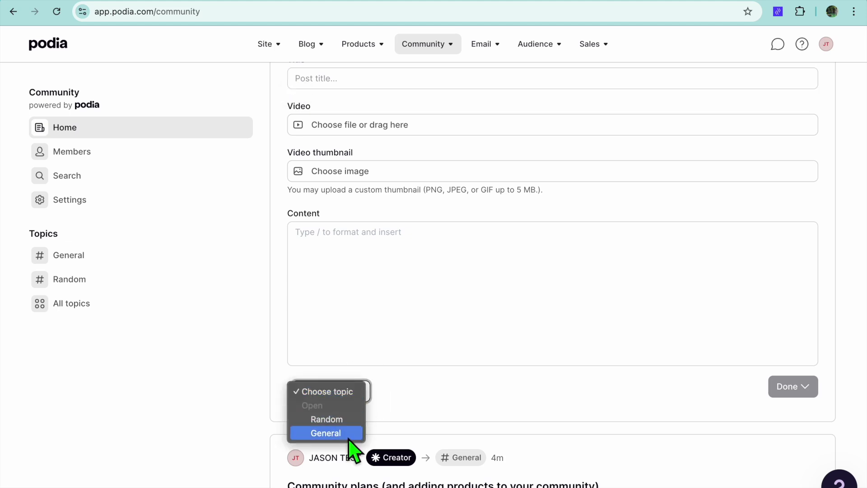
{"action": "left_click", "coordinate": [391, 396]}
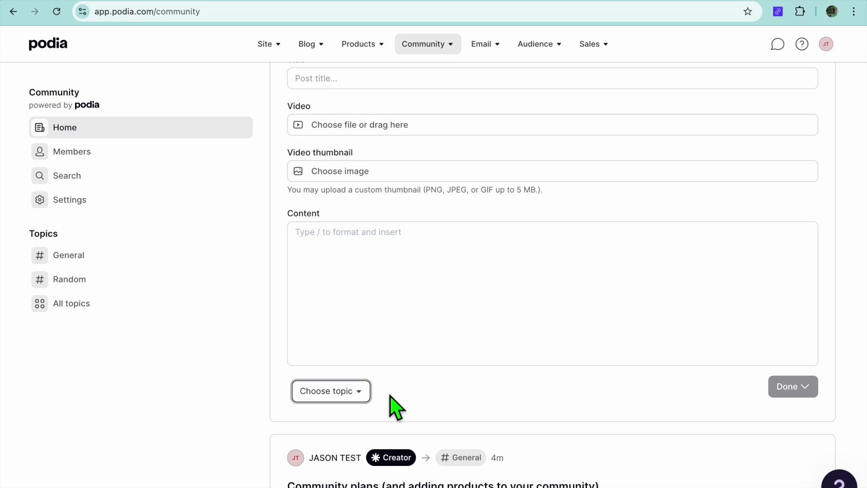
{"action": "scroll", "coordinate": [396, 409], "scroll_direction": "down", "scroll_amount": 3}
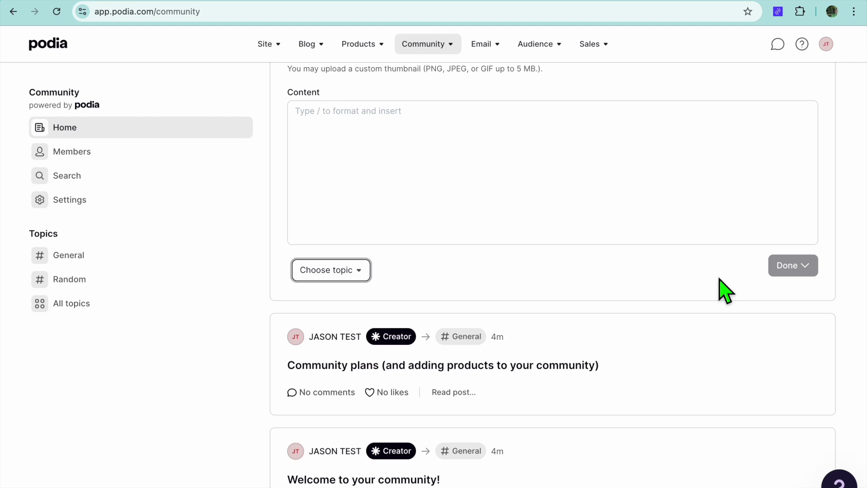
{"action": "scroll", "coordinate": [720, 291], "scroll_direction": "up", "scroll_amount": 8}
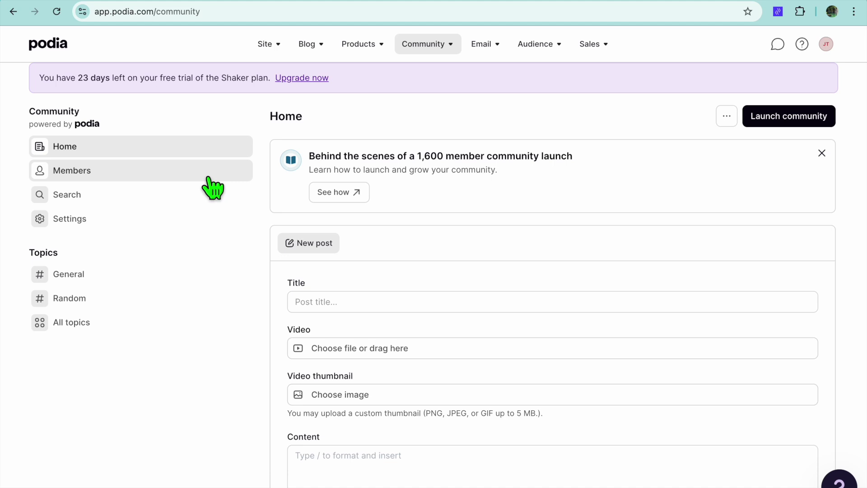
Open the community's member list, view the form for inviting a member by email, and close it
{"action": "left_click", "coordinate": [114, 174]}
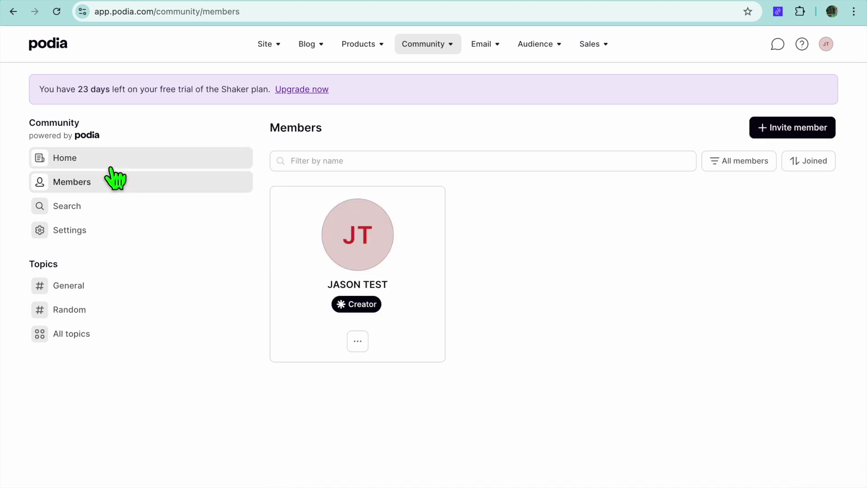
{"action": "left_click", "coordinate": [790, 131]}
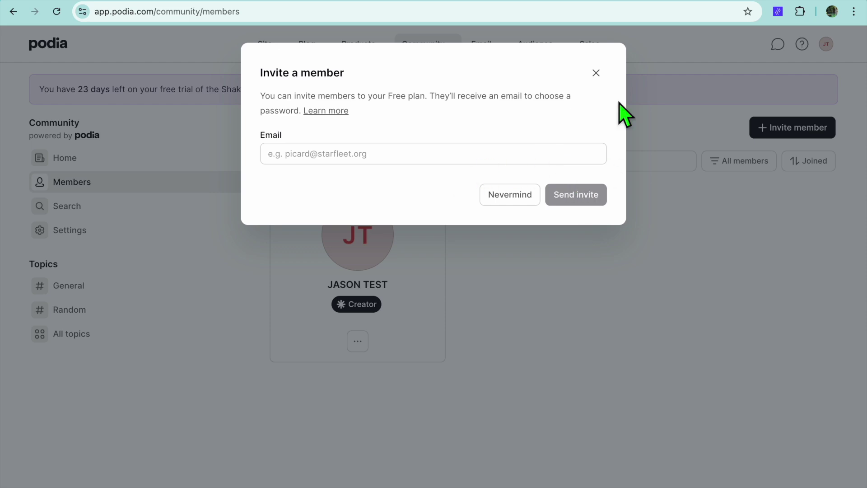
{"action": "left_click", "coordinate": [596, 74]}
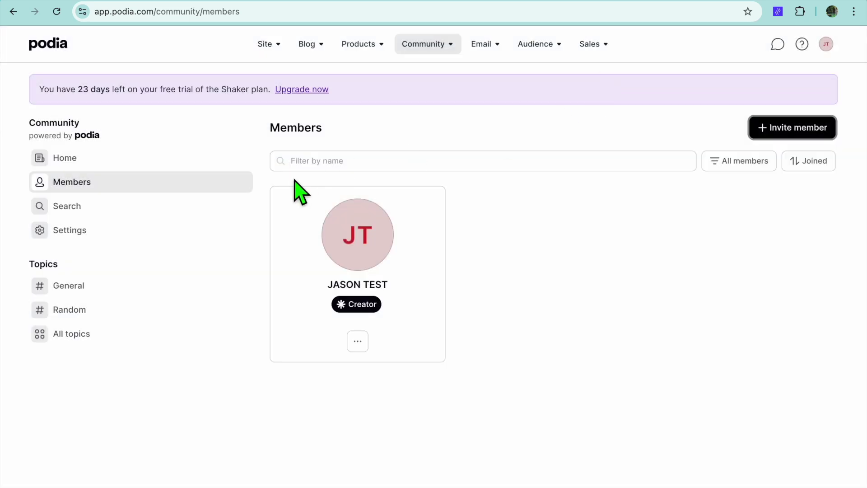
Review the community settings and view the default topics options, discarding them without changes
{"action": "left_click", "coordinate": [141, 242]}
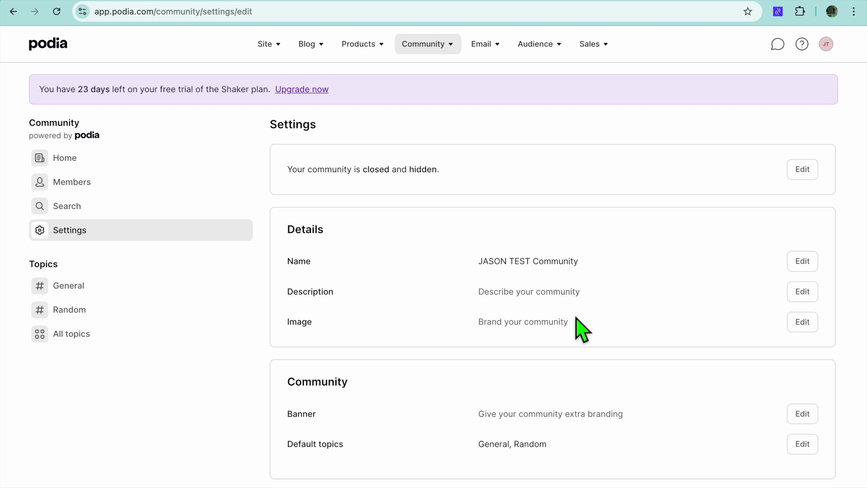
{"action": "scroll", "coordinate": [560, 343], "scroll_direction": "down", "scroll_amount": 3}
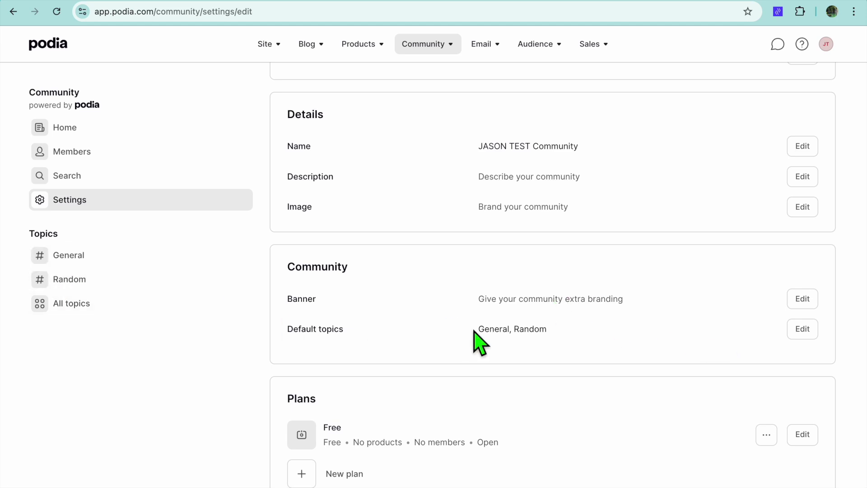
{"action": "left_click", "coordinate": [800, 331]}
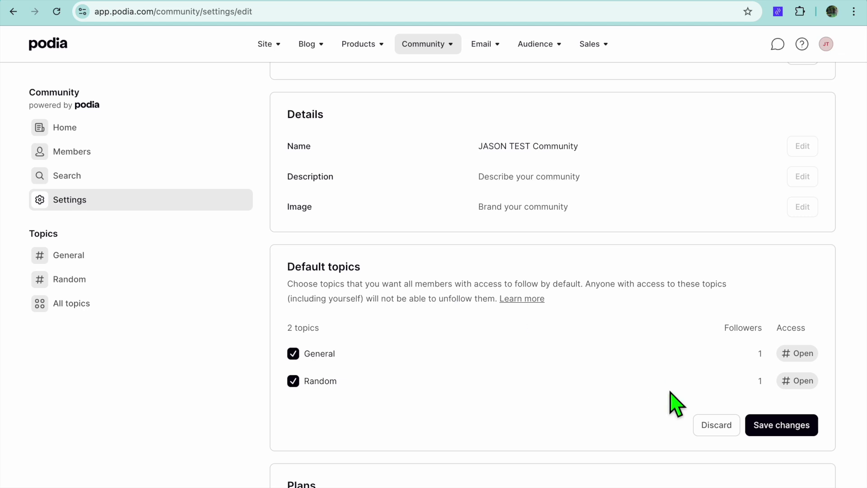
{"action": "left_click", "coordinate": [720, 429]}
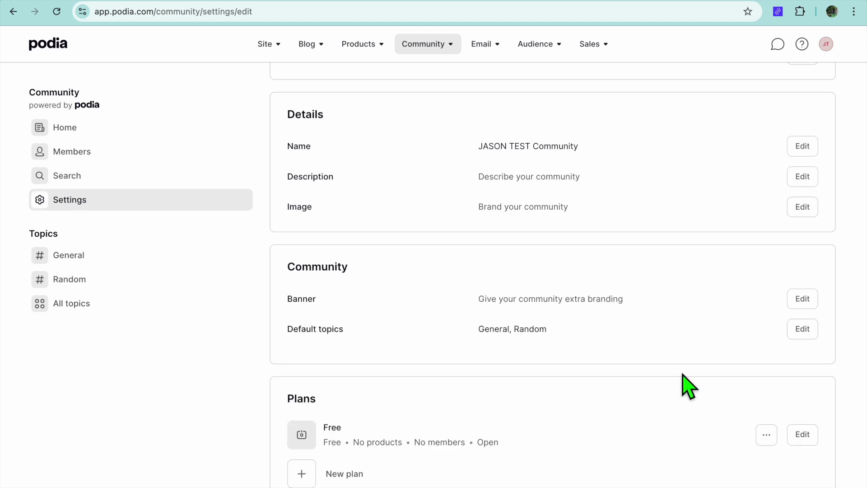
Open the form for a new community plan and examine its name, description, image and price options
{"action": "scroll", "coordinate": [689, 386], "scroll_direction": "down", "scroll_amount": 1}
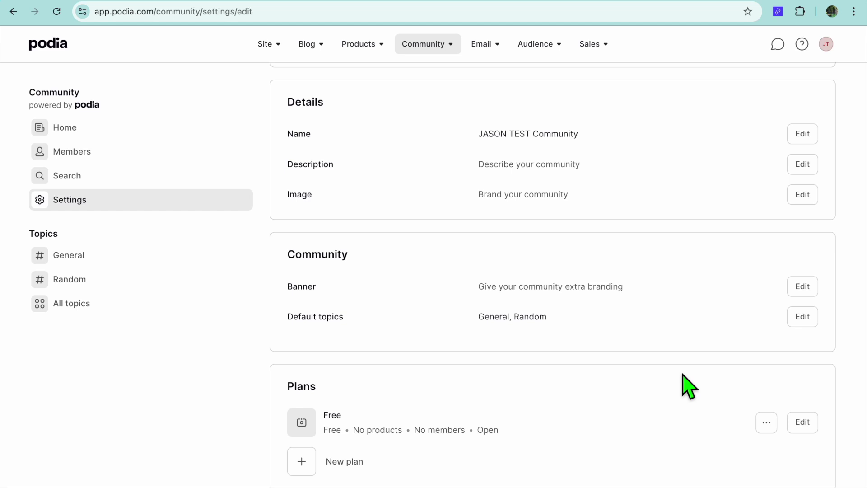
{"action": "left_click", "coordinate": [304, 463]}
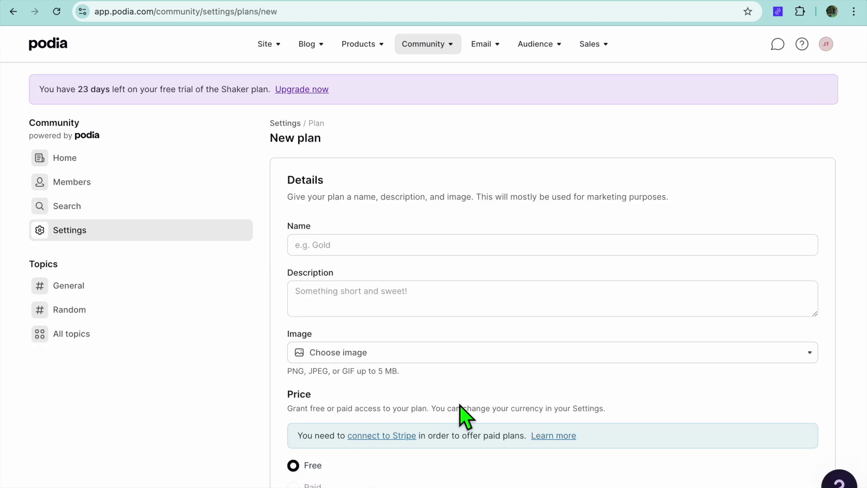
{"action": "scroll", "coordinate": [466, 416], "scroll_direction": "down", "scroll_amount": 2}
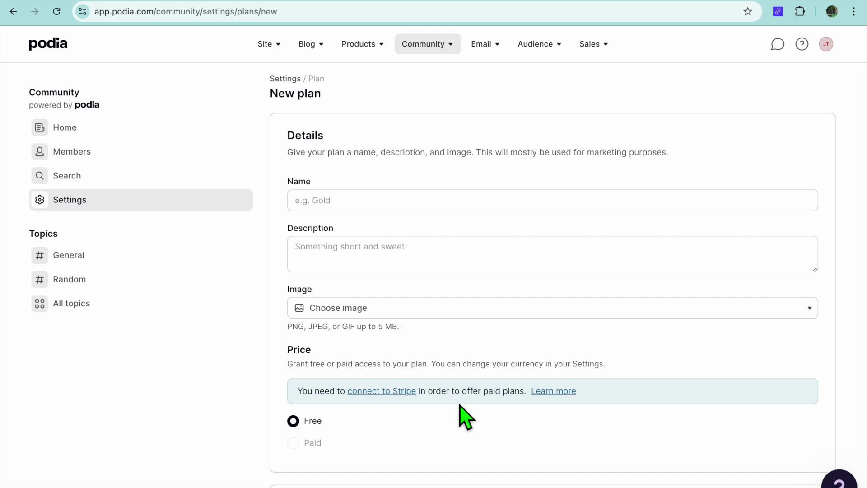
{"action": "left_click", "coordinate": [382, 209]}
{"action": "key", "text": "Caps_Lock"}
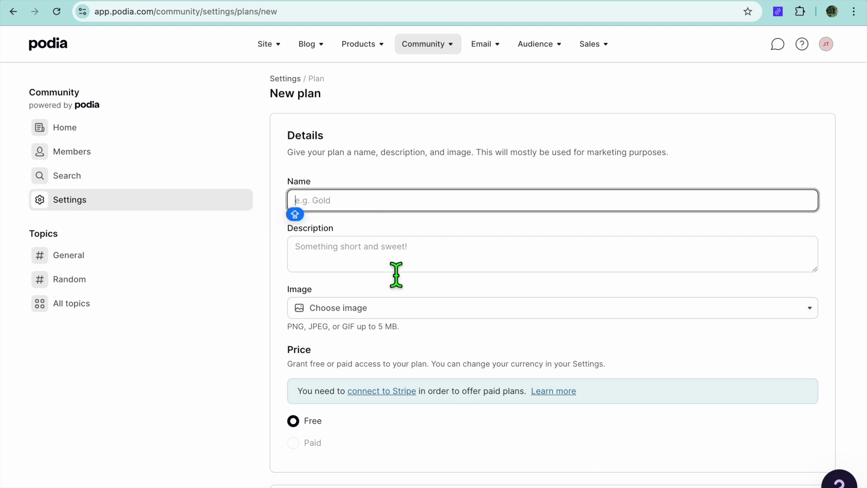
{"action": "scroll", "coordinate": [414, 312], "scroll_direction": "down", "scroll_amount": 1}
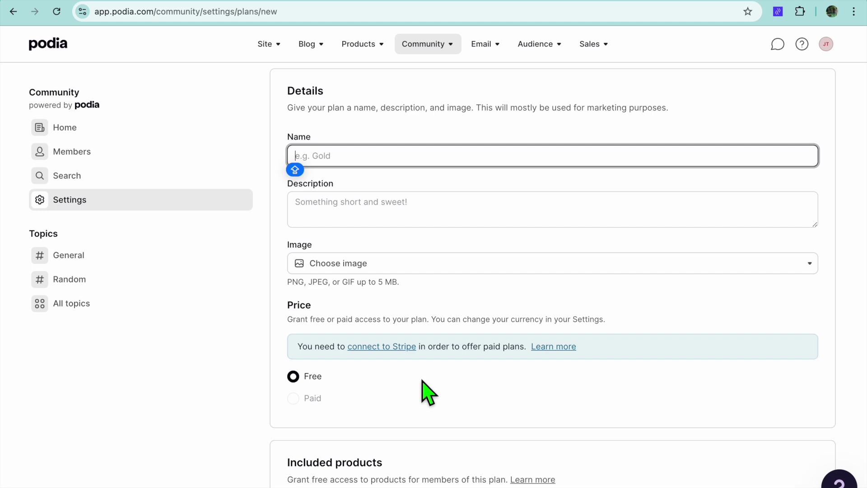
{"action": "scroll", "coordinate": [429, 392], "scroll_direction": "up", "scroll_amount": 2}
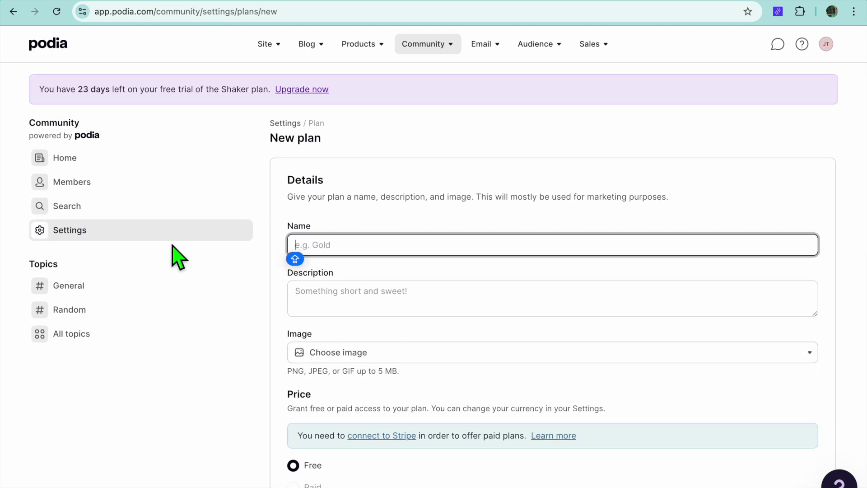
Launch the community from its home page and copy its public link
{"action": "left_click", "coordinate": [73, 162]}
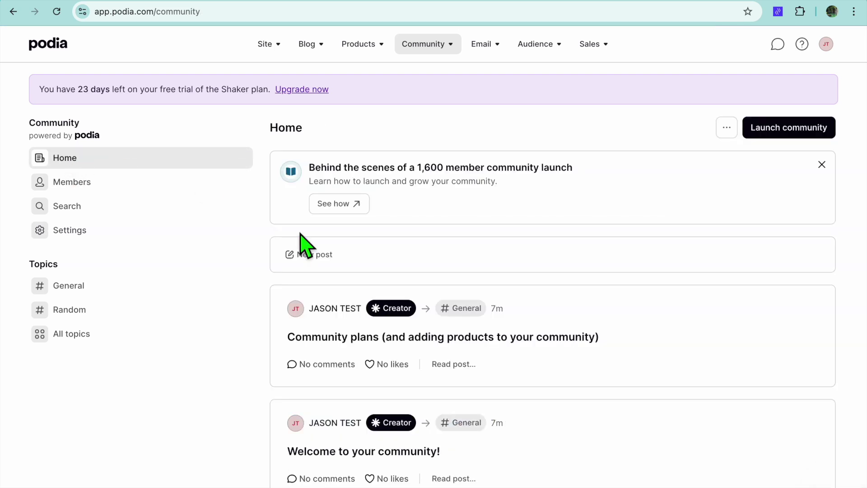
{"action": "left_click", "coordinate": [793, 137]}
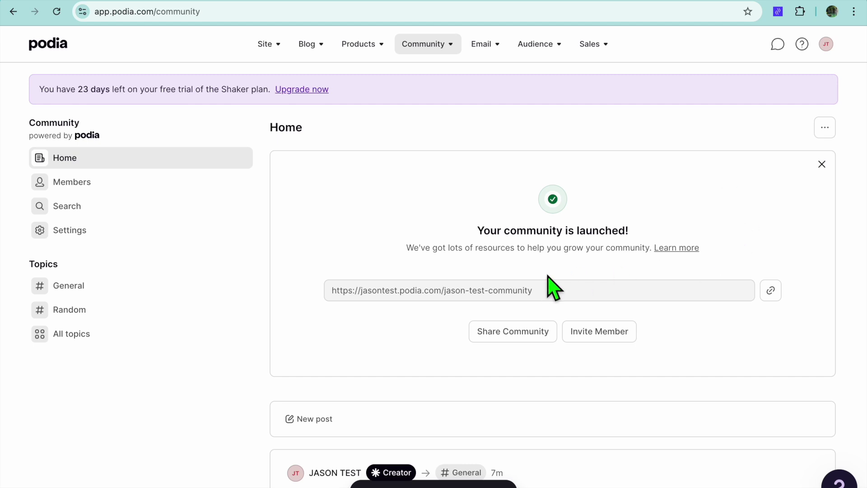
{"action": "left_click", "coordinate": [772, 292]}
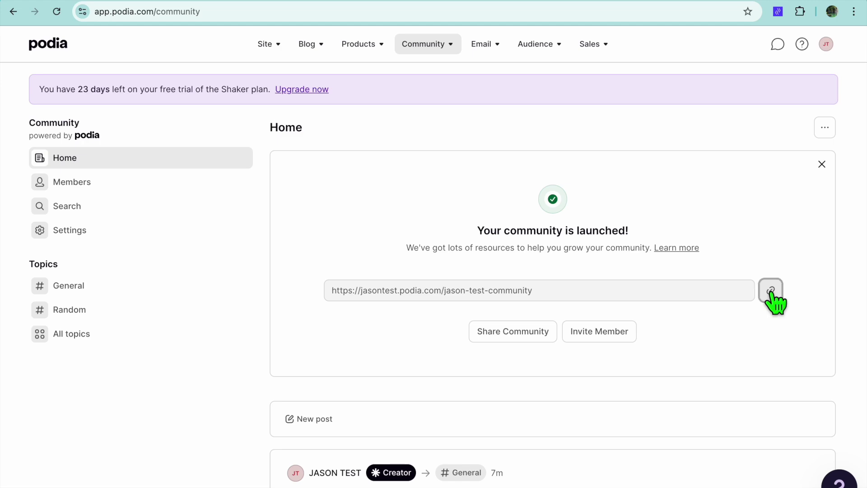
Open the copied community link in a new browser tab to view the public page, and return to the community's home page
{"action": "key", "text": "super+t"}
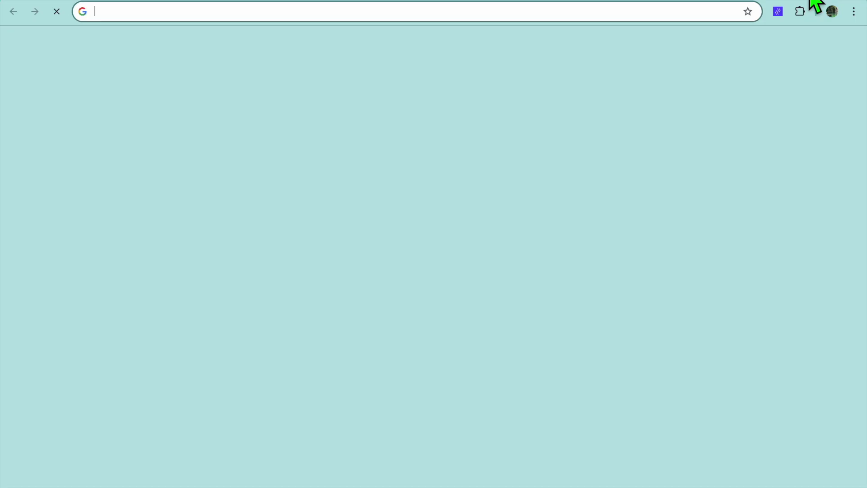
{"action": "right_click", "coordinate": [686, 11]}
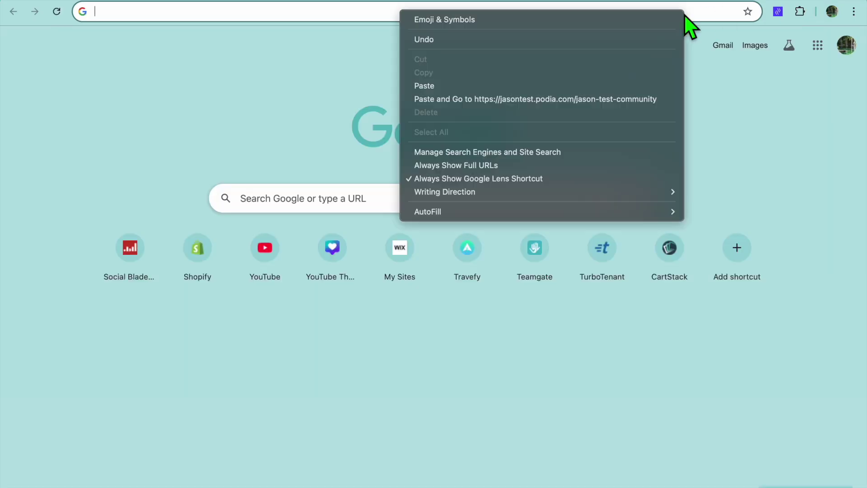
{"action": "left_click", "coordinate": [616, 101]}
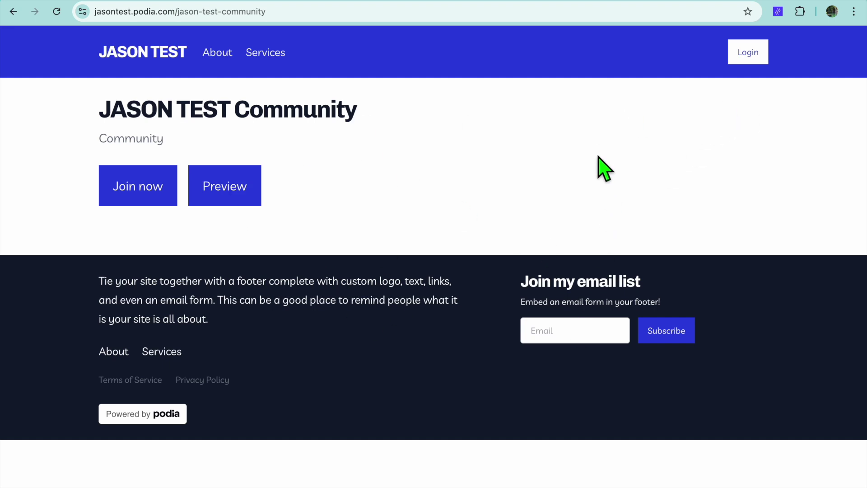
{"action": "left_click", "coordinate": [580, 2]}
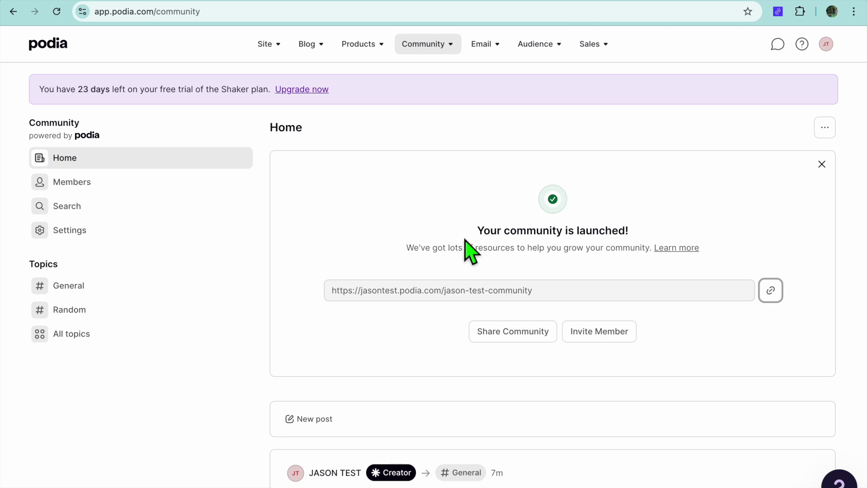
{"action": "scroll", "coordinate": [470, 251], "scroll_direction": "down", "scroll_amount": 4}
{"action": "scroll", "coordinate": [469, 251], "scroll_direction": "up", "scroll_amount": 4}
View the Stripe and PayPal connection options in the account's payment settings, open the PayPal connection page, and return to the settings
{"action": "left_click", "coordinate": [827, 46]}
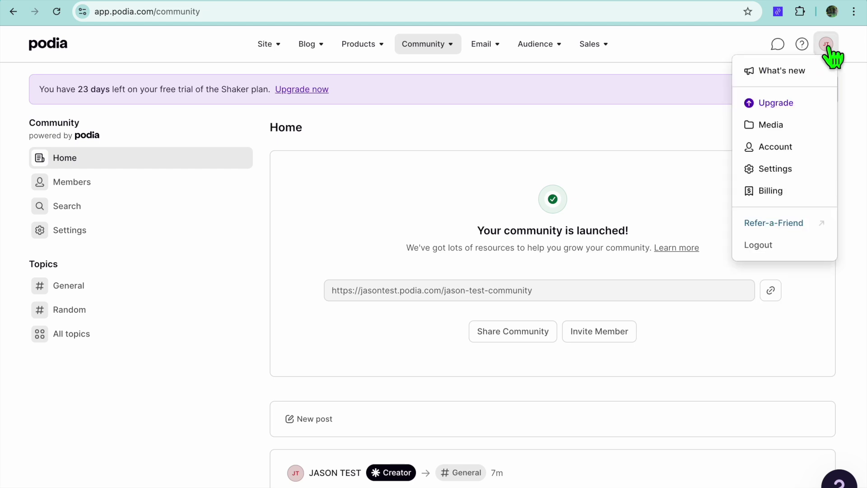
{"action": "left_click", "coordinate": [793, 169]}
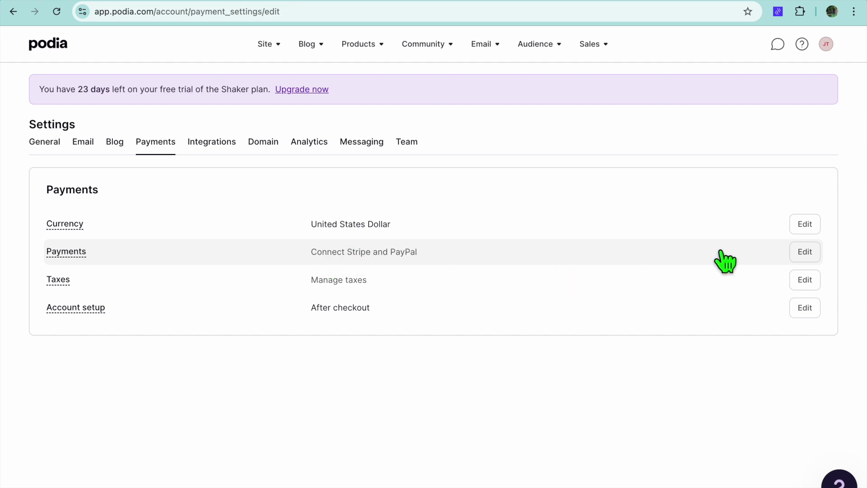
{"action": "left_click", "coordinate": [810, 255]}
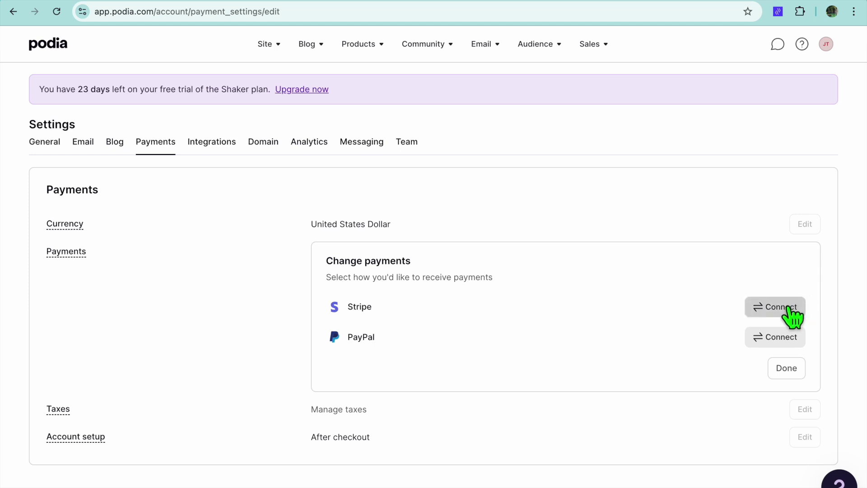
{"action": "left_click", "coordinate": [779, 338]}
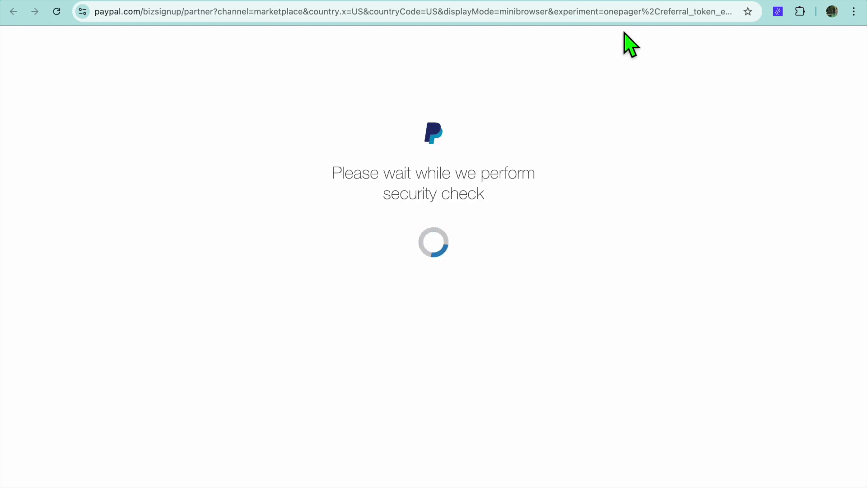
{"action": "left_click", "coordinate": [641, 2]}
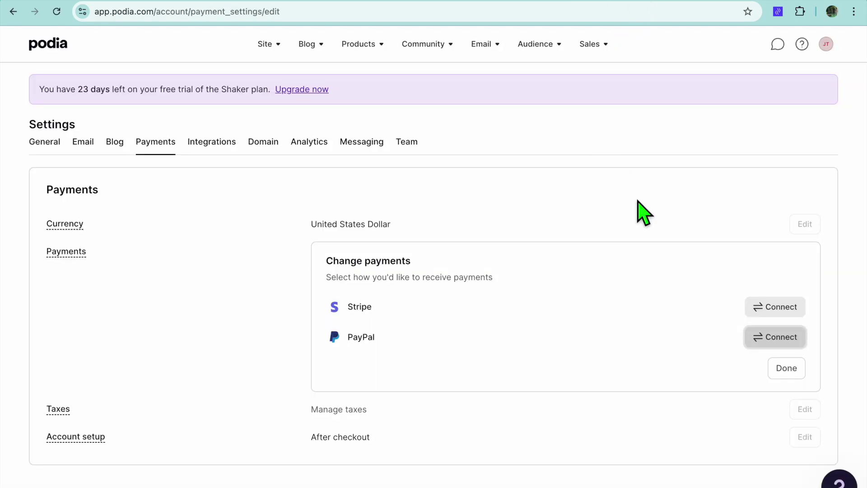